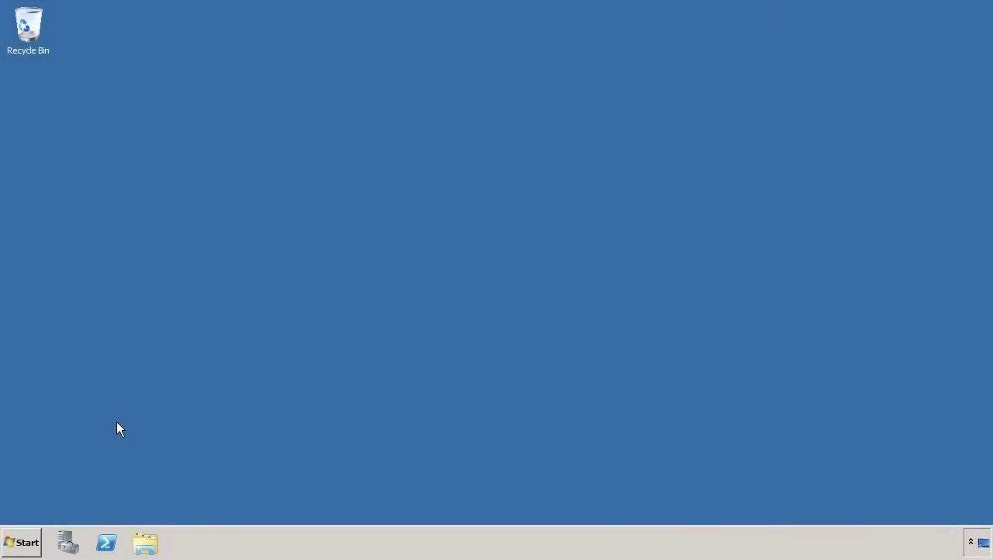
Step: Open Active Directory Users and Computers and select the user account in the Users organizational unit under New York
{"action": "left_click", "coordinate": [23, 542]}
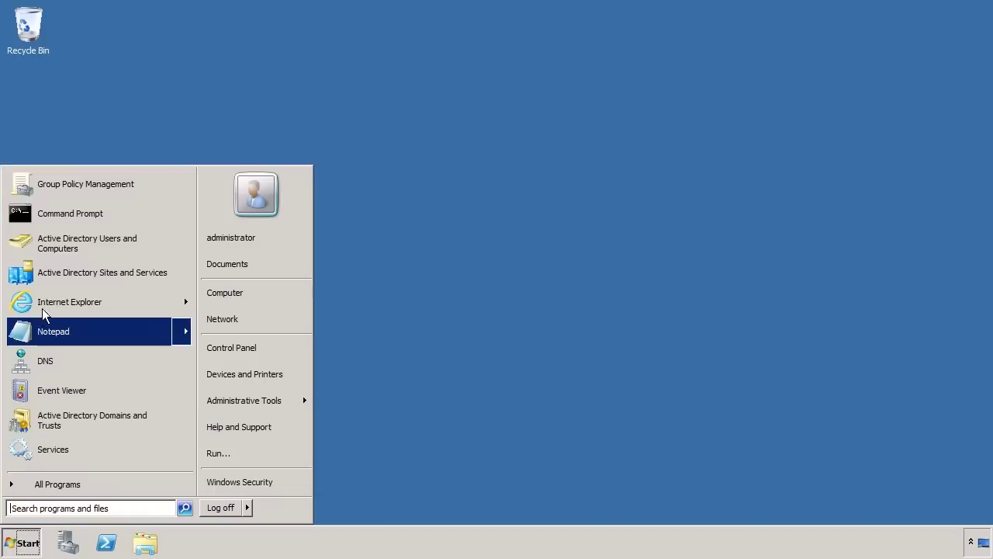
{"action": "left_click", "coordinate": [156, 246]}
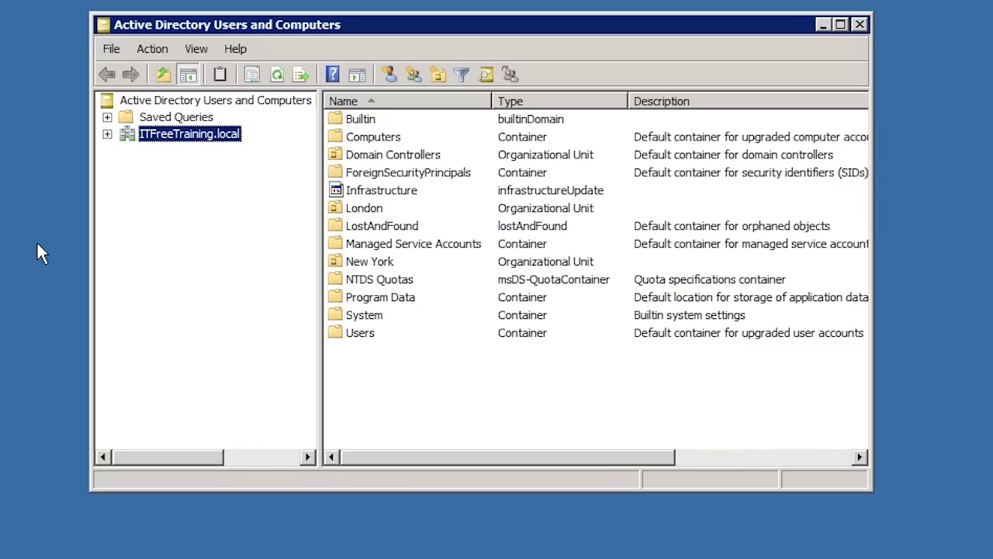
{"action": "double_click", "coordinate": [367, 261]}
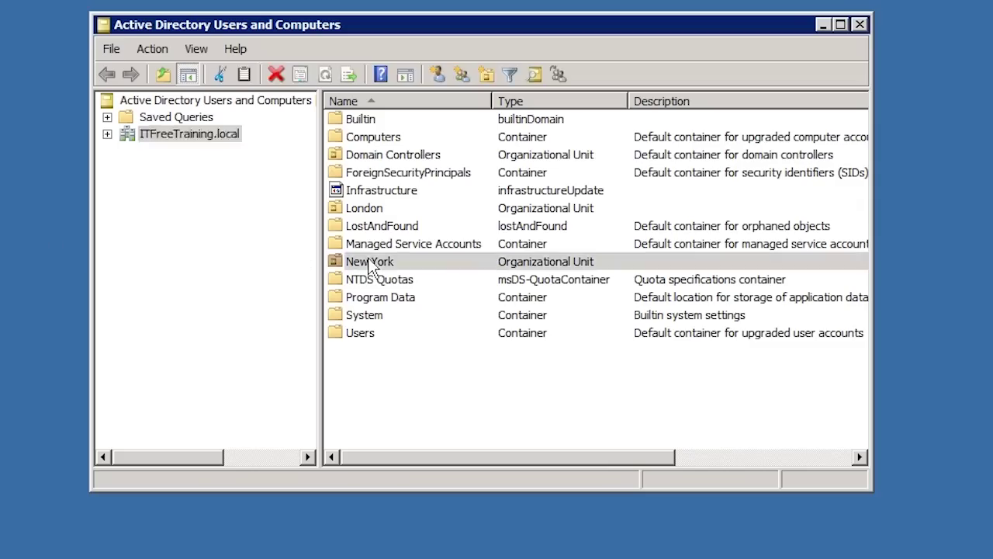
{"action": "double_click", "coordinate": [360, 138]}
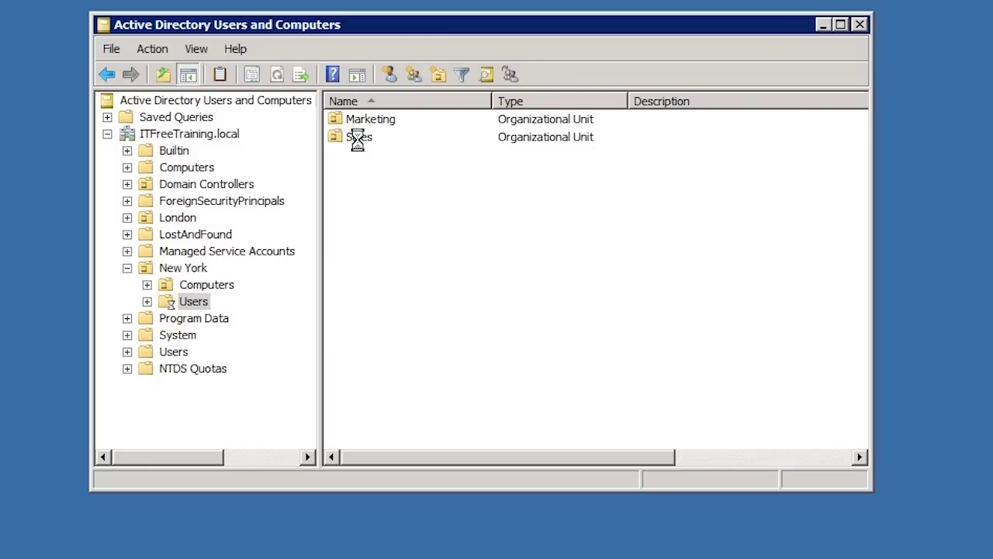
{"action": "left_click", "coordinate": [351, 121]}
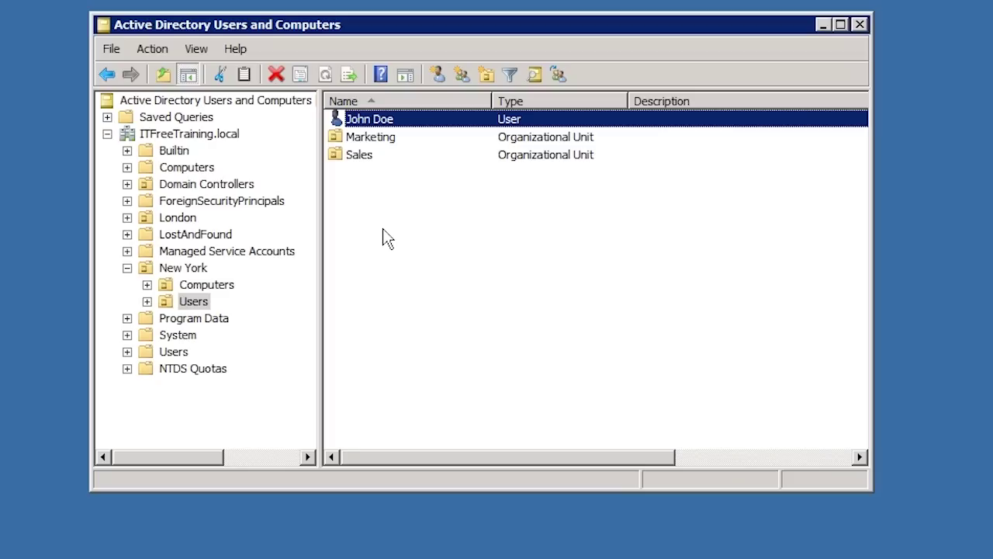
Step: Start delegating control of the Users organizational unit under London
{"action": "left_click", "coordinate": [128, 218]}
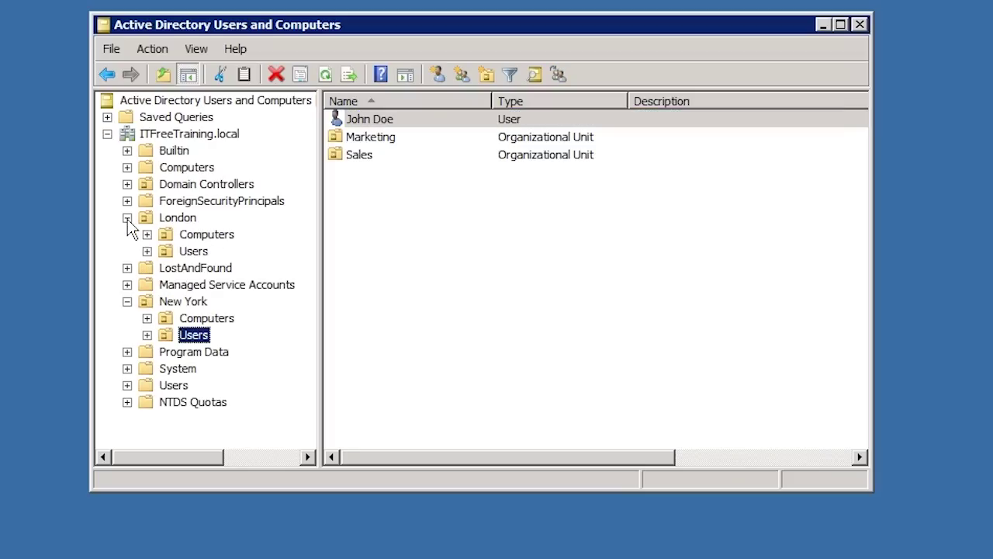
{"action": "left_click", "coordinate": [198, 253]}
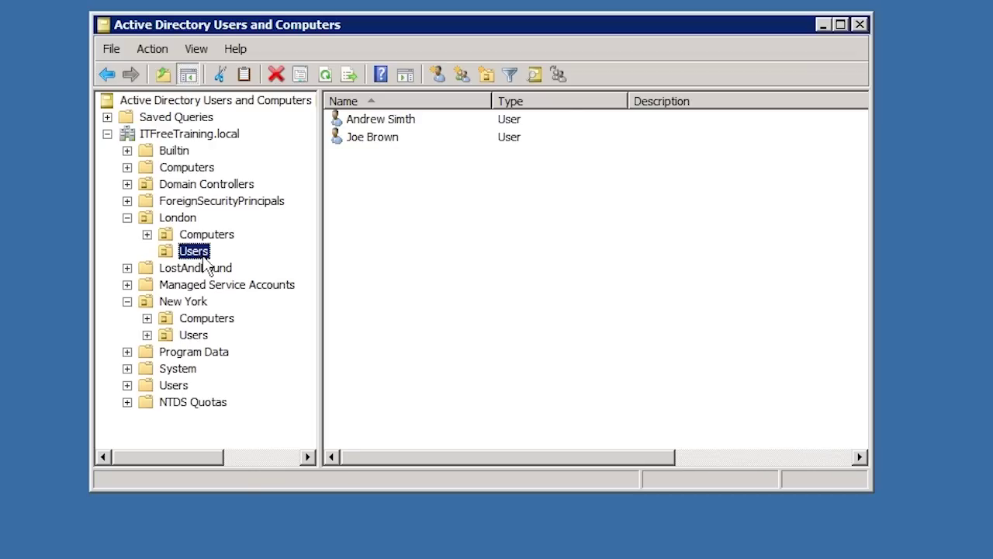
{"action": "right_click", "coordinate": [206, 266]}
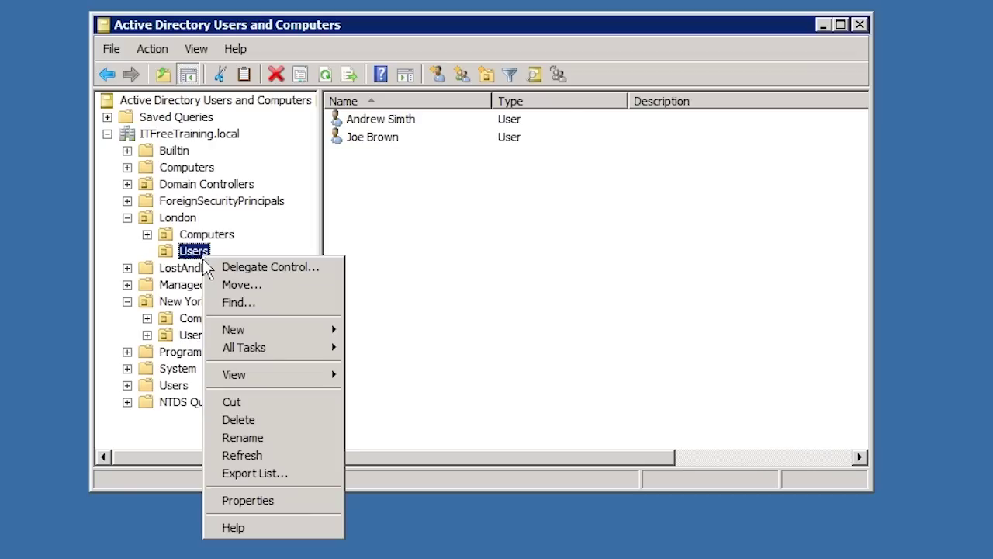
{"action": "left_click", "coordinate": [339, 272]}
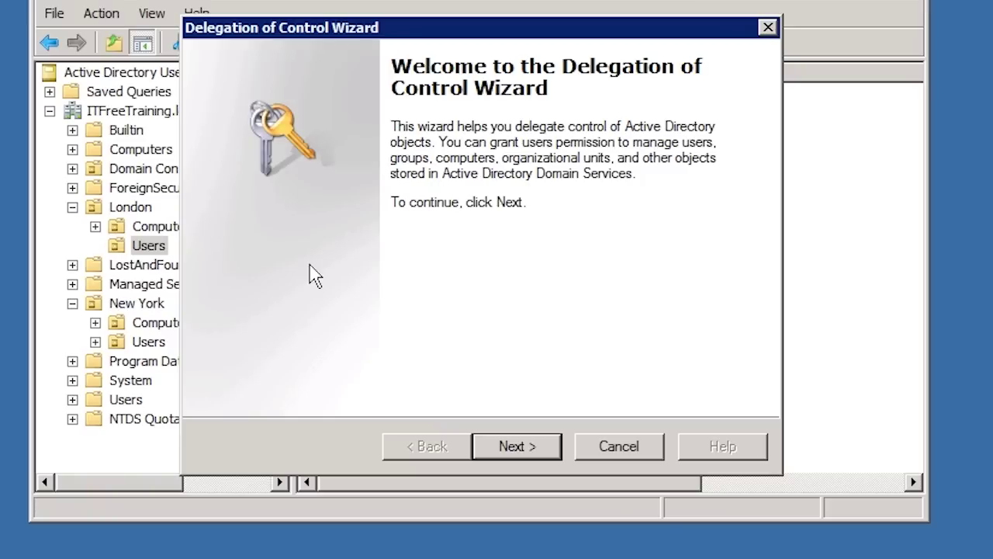
Step: Add the New York user as the account receiving delegated control by entering the user's logon name, and continue to the task selection
{"action": "left_click", "coordinate": [523, 444]}
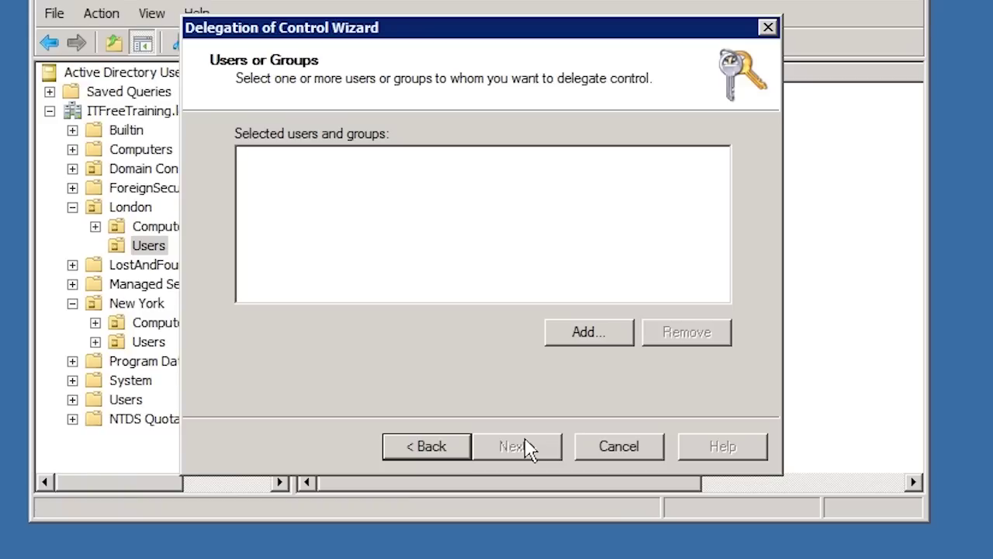
{"action": "left_click", "coordinate": [587, 342]}
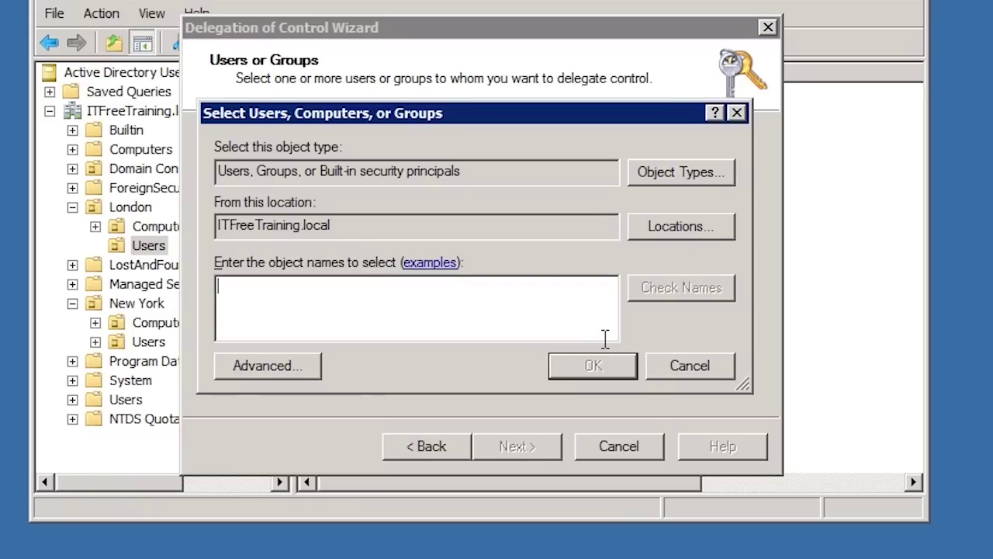
{"action": "type", "text": "doej"}
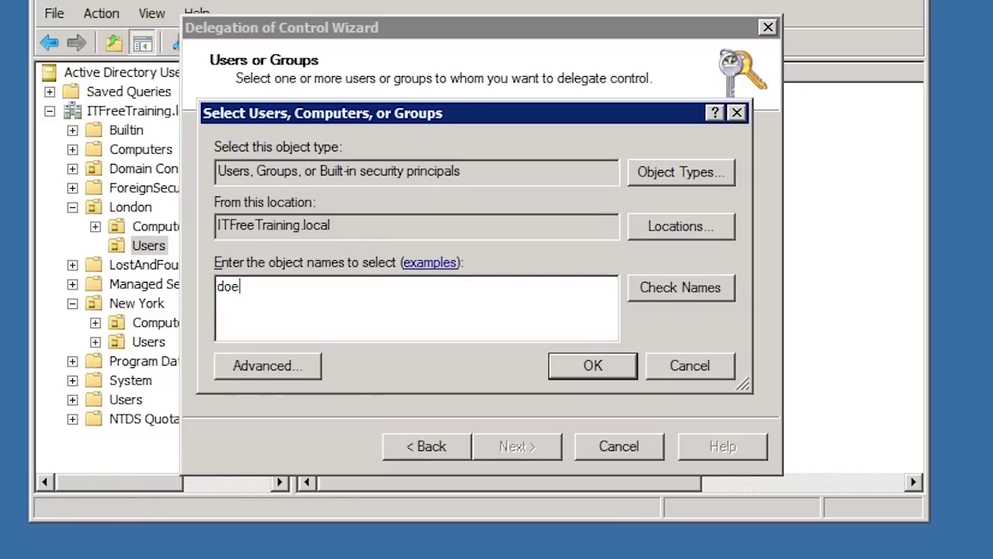
{"action": "left_click", "coordinate": [619, 370]}
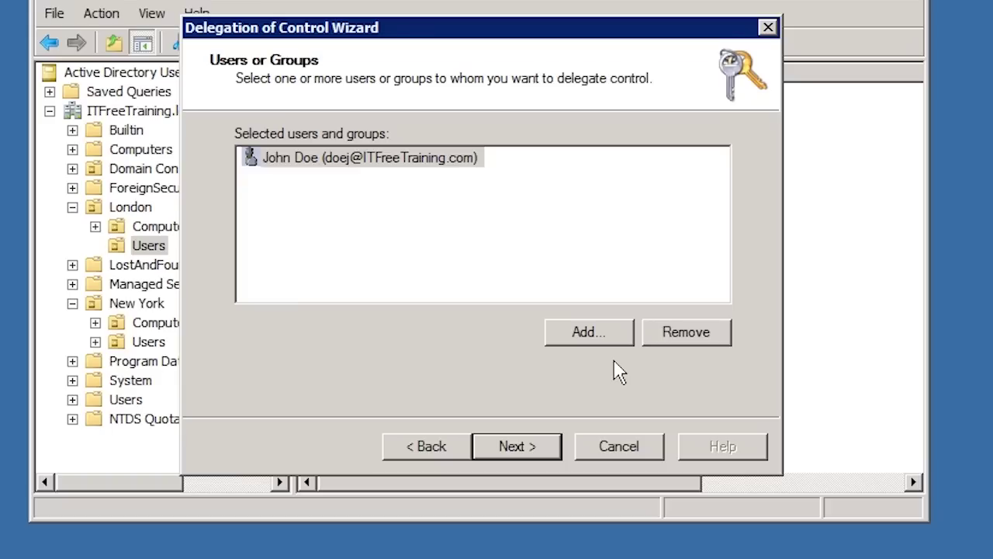
{"action": "left_click", "coordinate": [550, 450]}
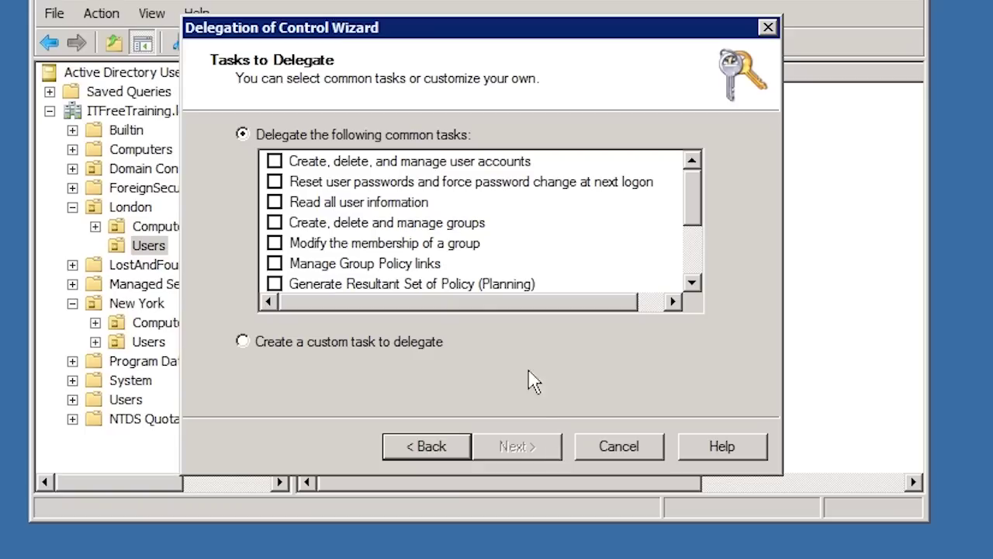
Step: Examine the common tasks for managing user accounts, resetting user passwords and reading all user information
{"action": "left_click", "coordinate": [299, 164]}
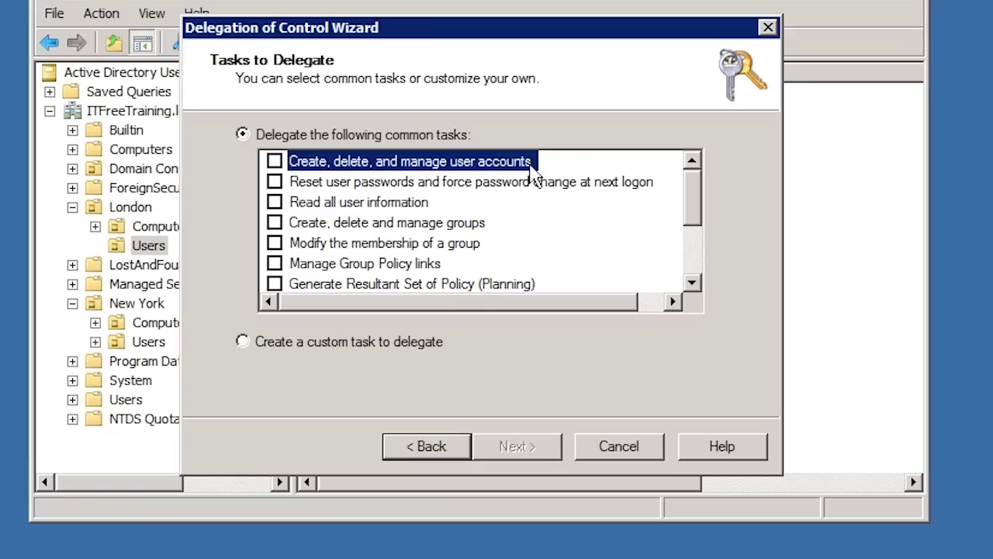
{"action": "left_click", "coordinate": [311, 183]}
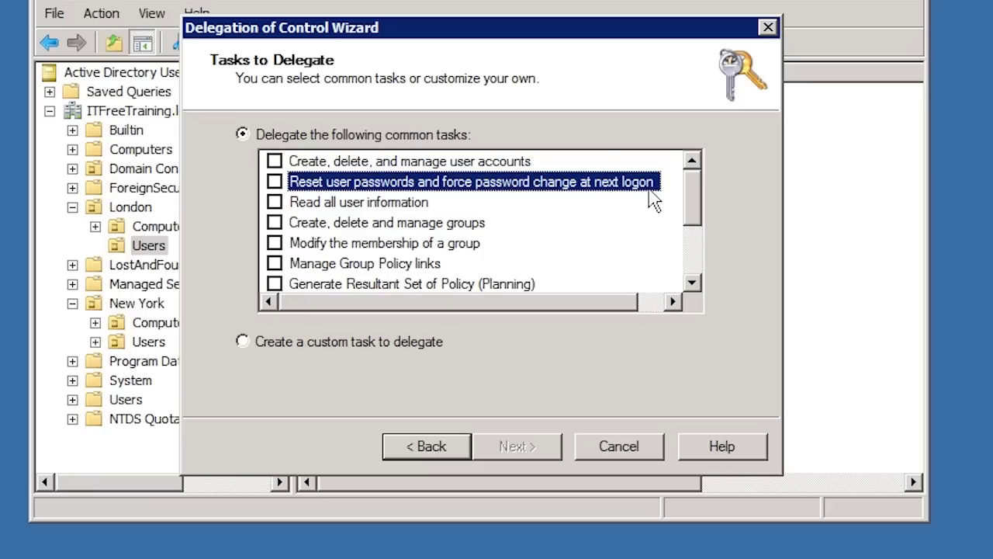
{"action": "left_click", "coordinate": [309, 205]}
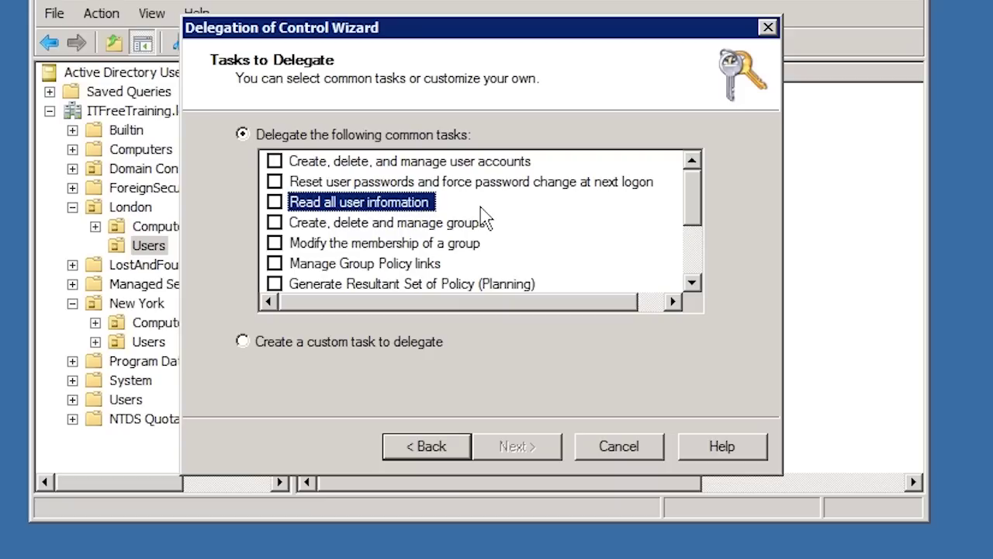
Step: Choose a custom task to delegate, scoped to this folder, its existing objects and creation of new objects in it
{"action": "left_click", "coordinate": [246, 341]}
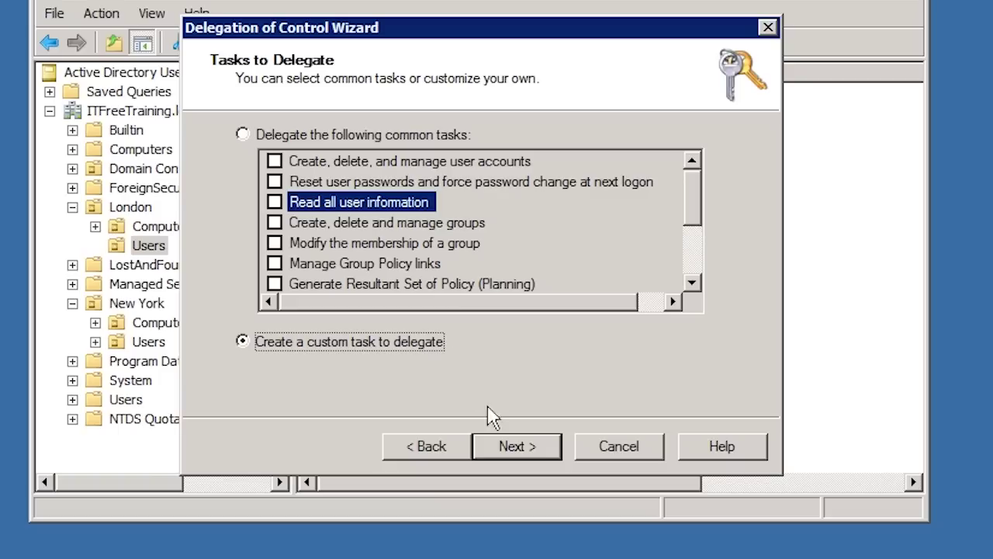
{"action": "left_click", "coordinate": [534, 449]}
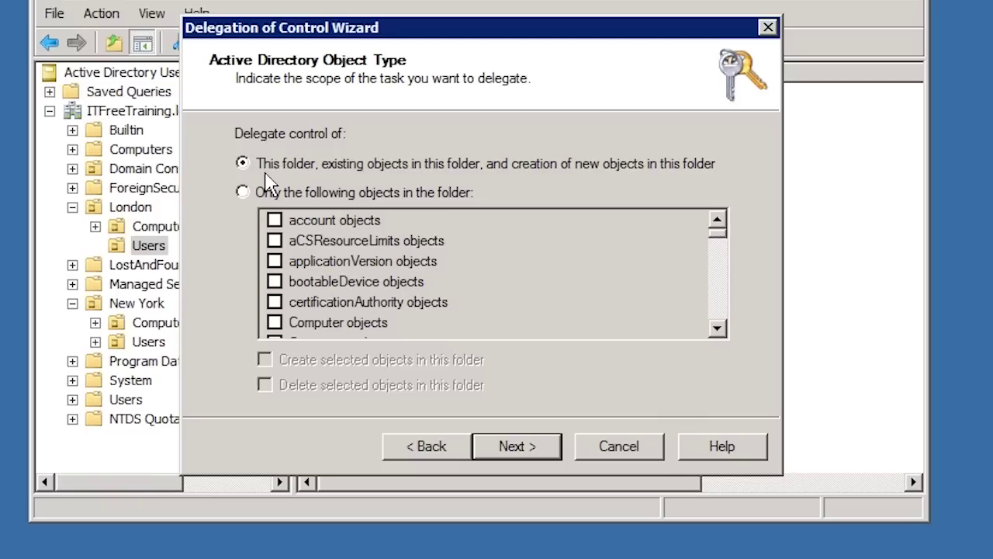
{"action": "left_click", "coordinate": [256, 193]}
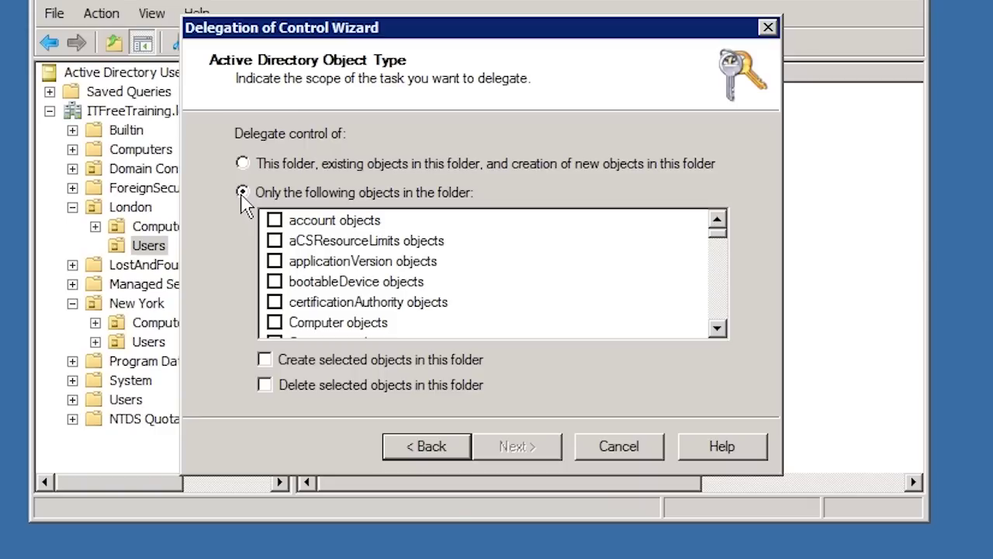
{"action": "left_click", "coordinate": [281, 165]}
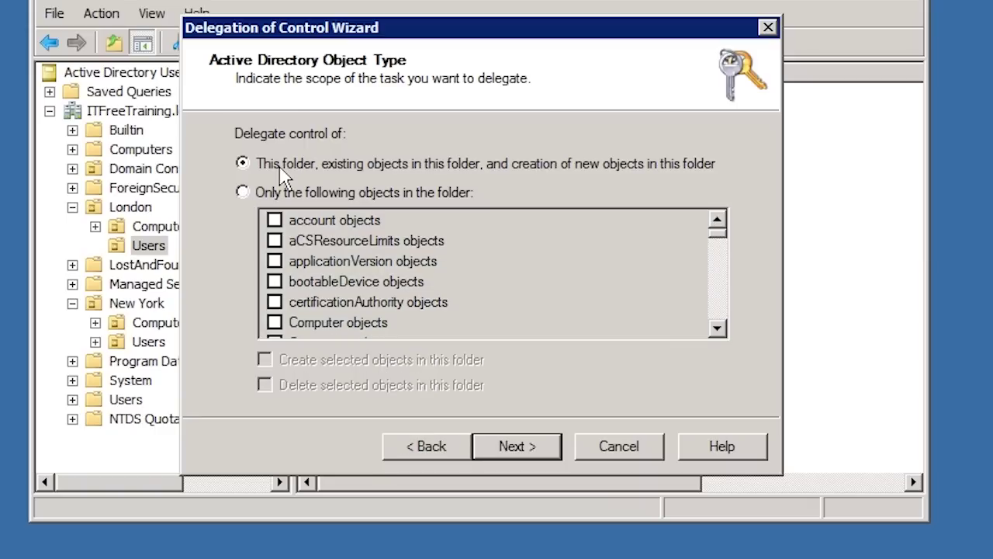
{"action": "left_click", "coordinate": [519, 448]}
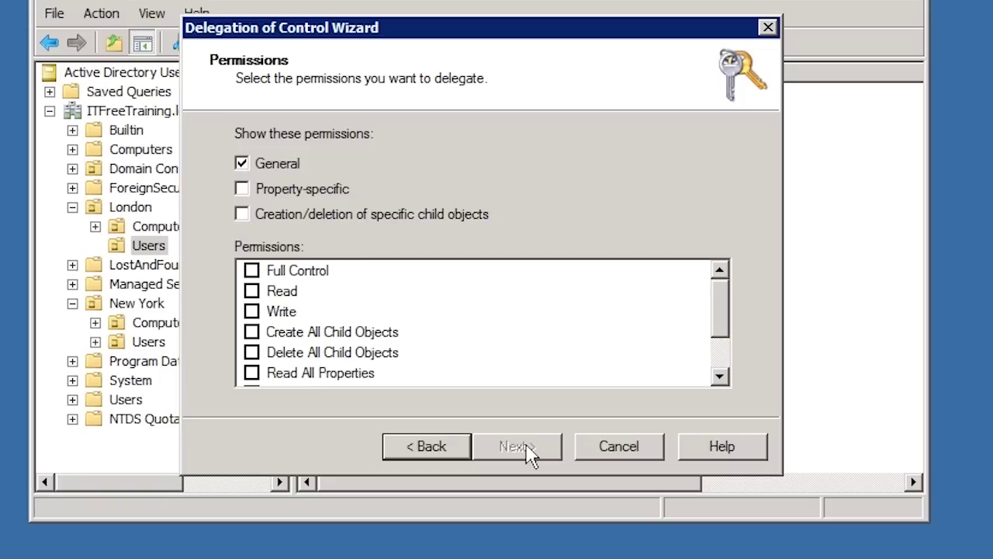
Step: Show the property-specific and child object creation/deletion permissions, look through the list, and return to the task selection
{"action": "left_click", "coordinate": [242, 189]}
{"action": "left_click", "coordinate": [242, 214]}
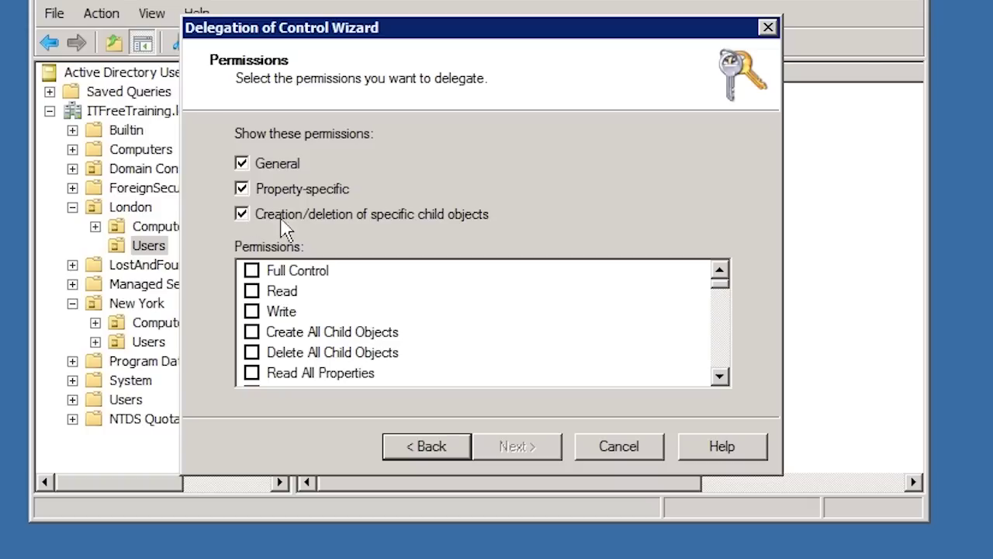
{"action": "left_click_drag", "start_coordinate": [727, 358], "coordinate": [732, 380]}
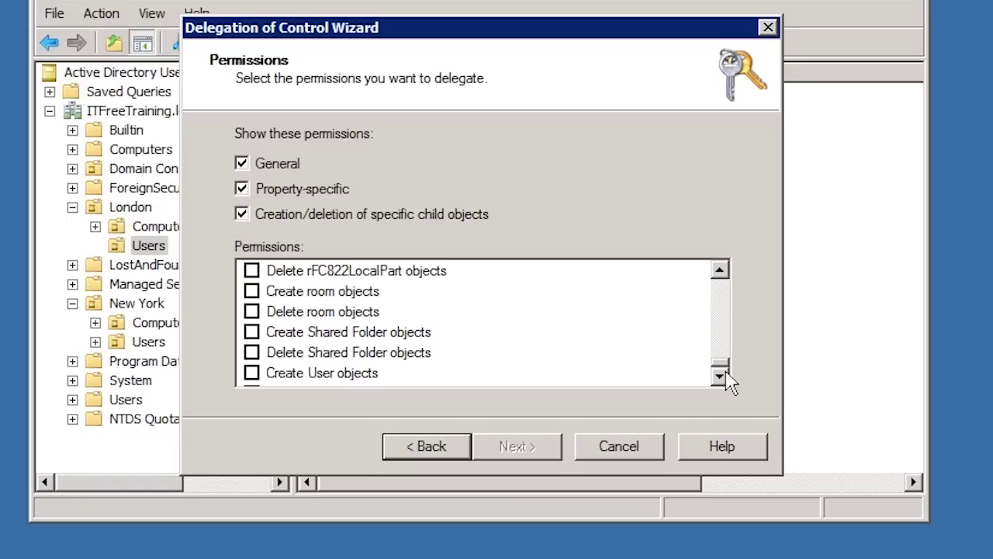
{"action": "left_click", "coordinate": [416, 446]}
{"action": "left_click", "coordinate": [416, 449]}
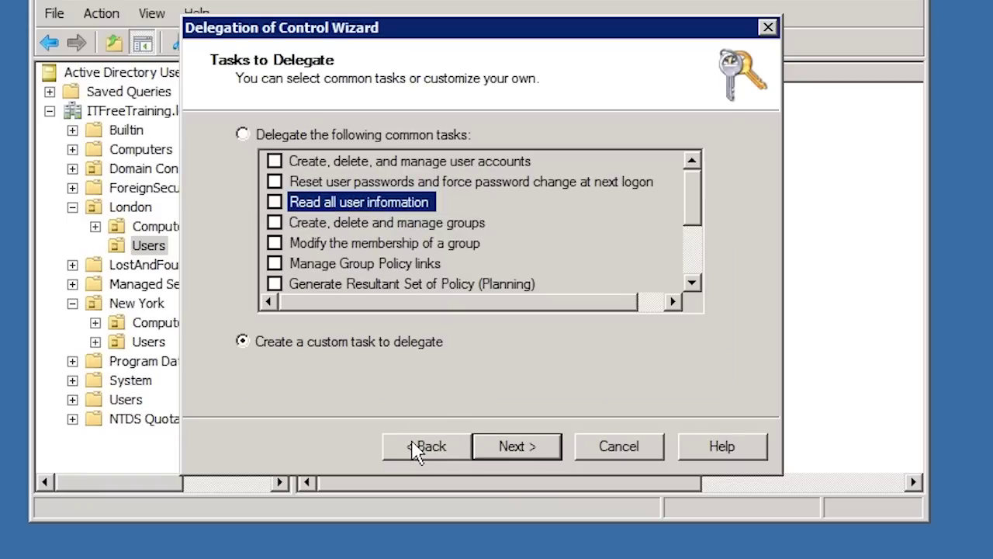
Step: Delegate the common task "Reset user passwords and force password change at next logon" and finish the wizard
{"action": "left_click", "coordinate": [251, 137]}
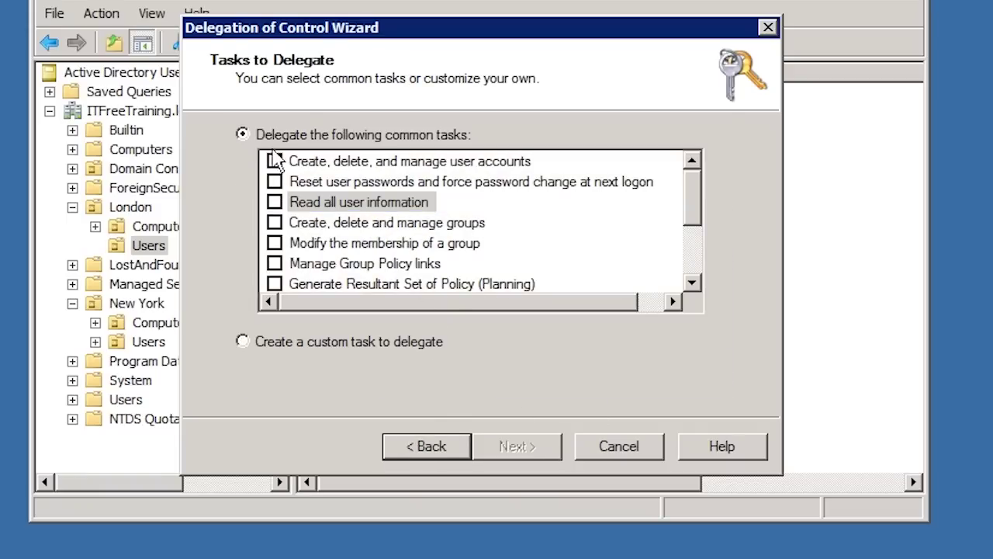
{"action": "left_click", "coordinate": [276, 183]}
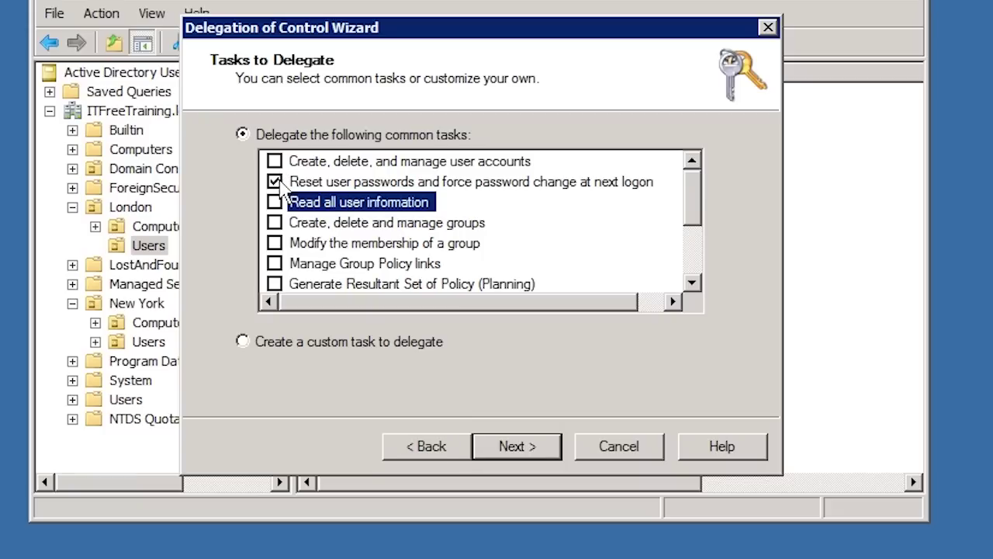
{"action": "left_click", "coordinate": [289, 186]}
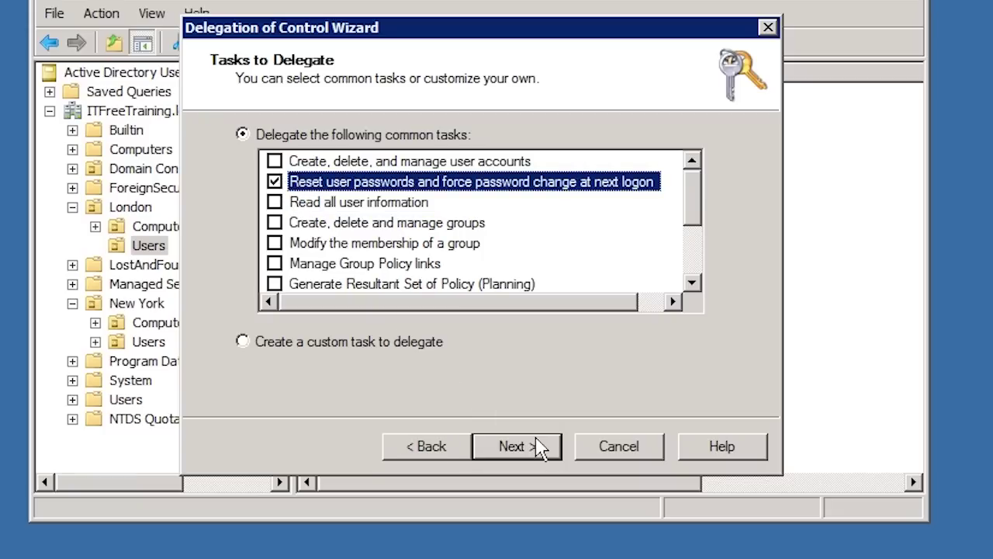
{"action": "left_click", "coordinate": [513, 446]}
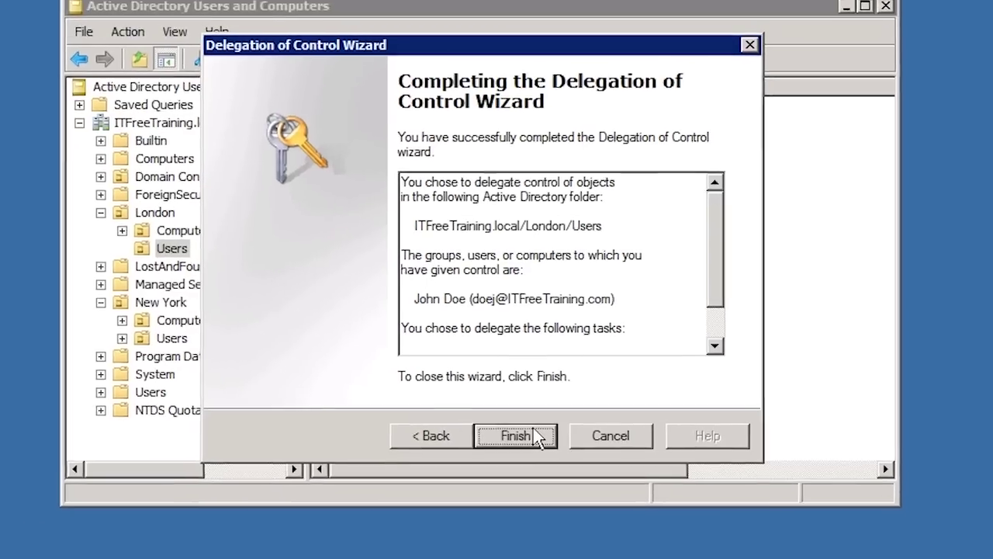
{"action": "left_click", "coordinate": [538, 447]}
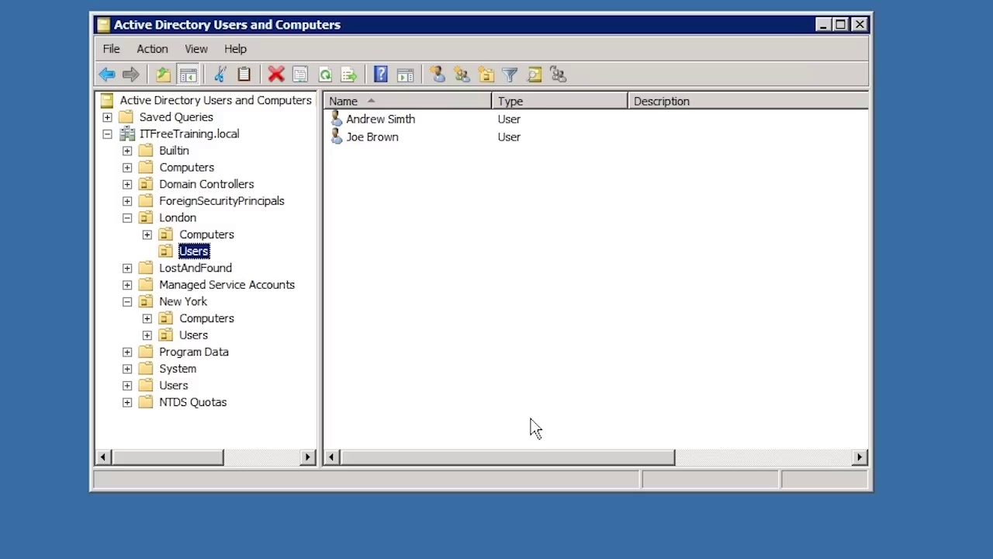
Step: Examine the delegated user's permissions in the security properties of London's Users organizational unit
{"action": "right_click", "coordinate": [193, 252]}
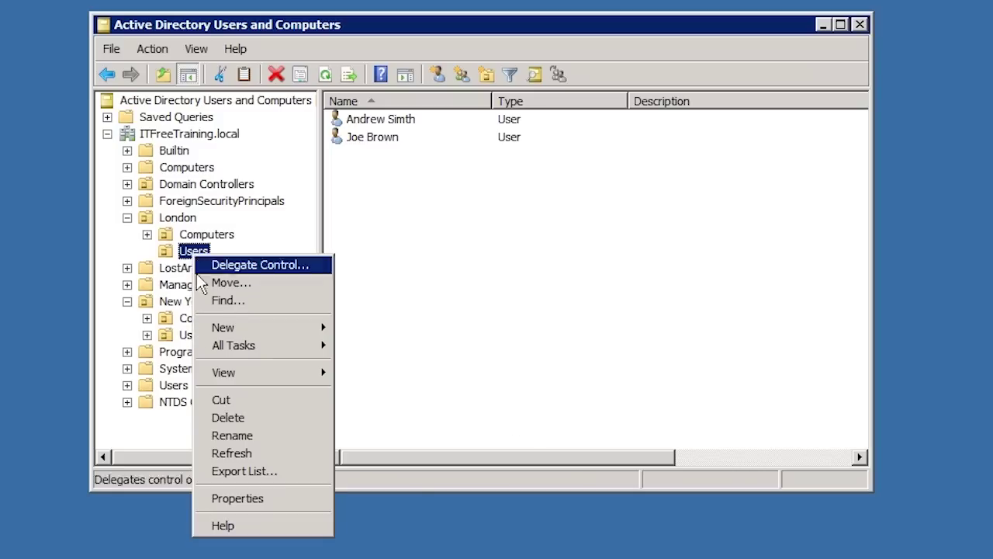
{"action": "left_click", "coordinate": [316, 500]}
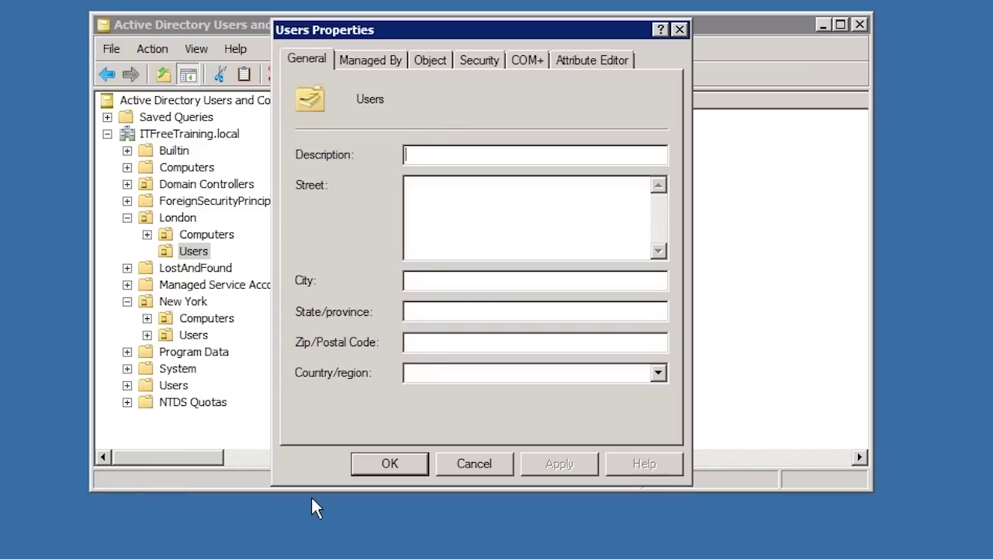
{"action": "left_click", "coordinate": [474, 61]}
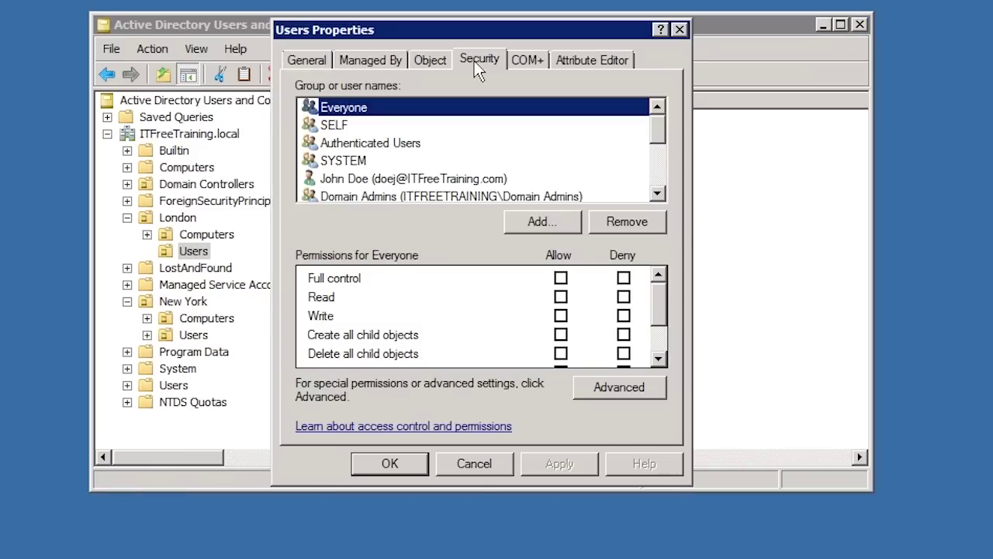
{"action": "left_click", "coordinate": [326, 181]}
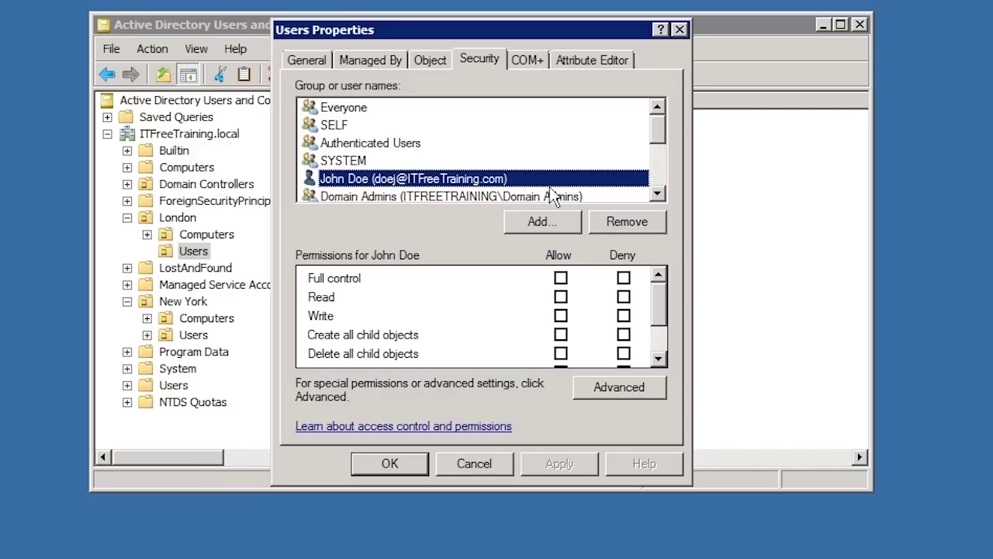
{"action": "left_click", "coordinate": [658, 341]}
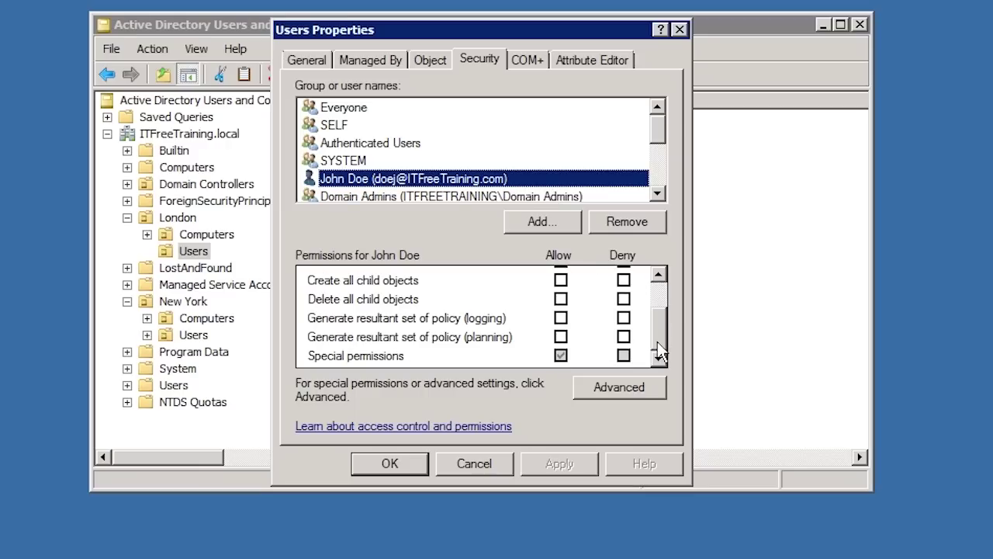
Step: Examine the Reset password right in the delegated user's special permission entry within the advanced security settings of London's Users organizational unit
{"action": "left_click", "coordinate": [346, 355]}
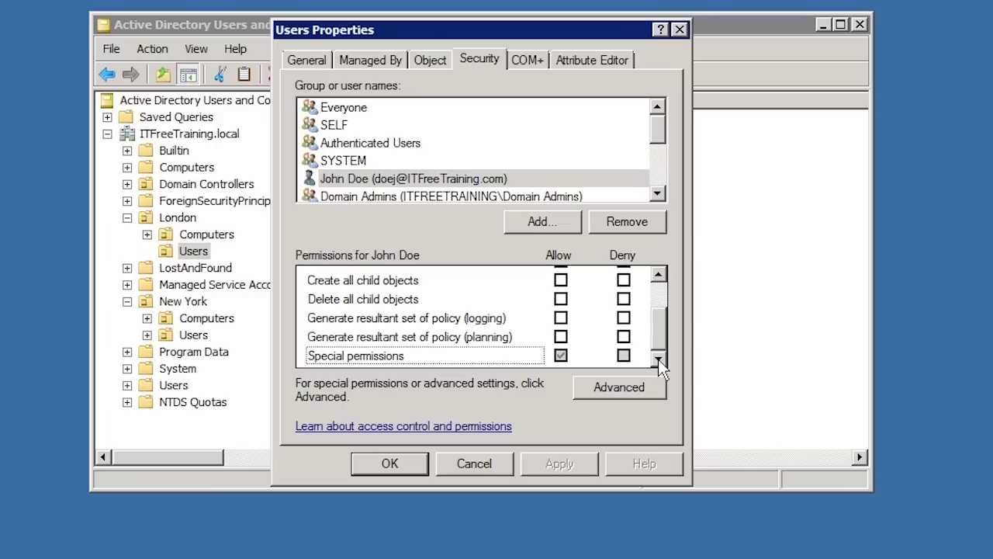
{"action": "left_click", "coordinate": [621, 385]}
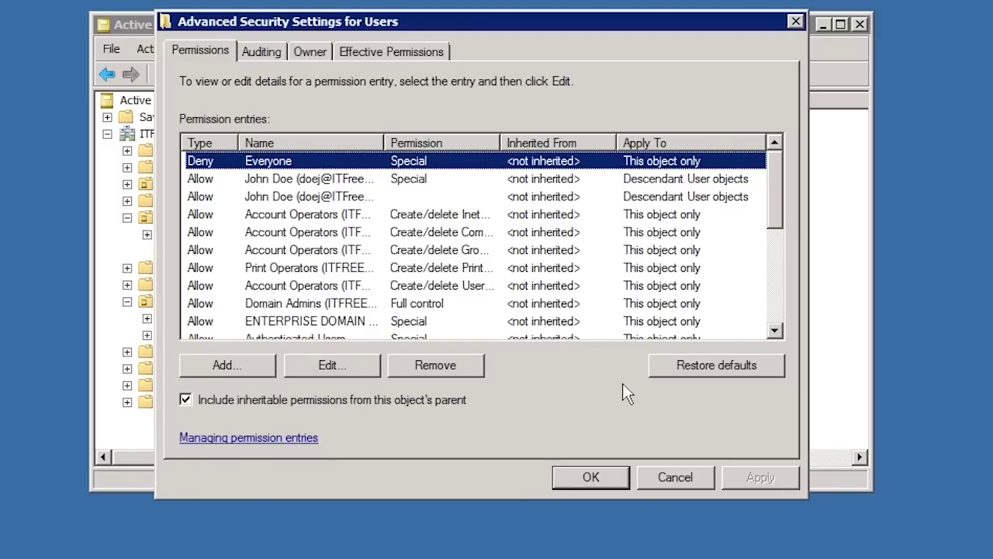
{"action": "left_click", "coordinate": [356, 181]}
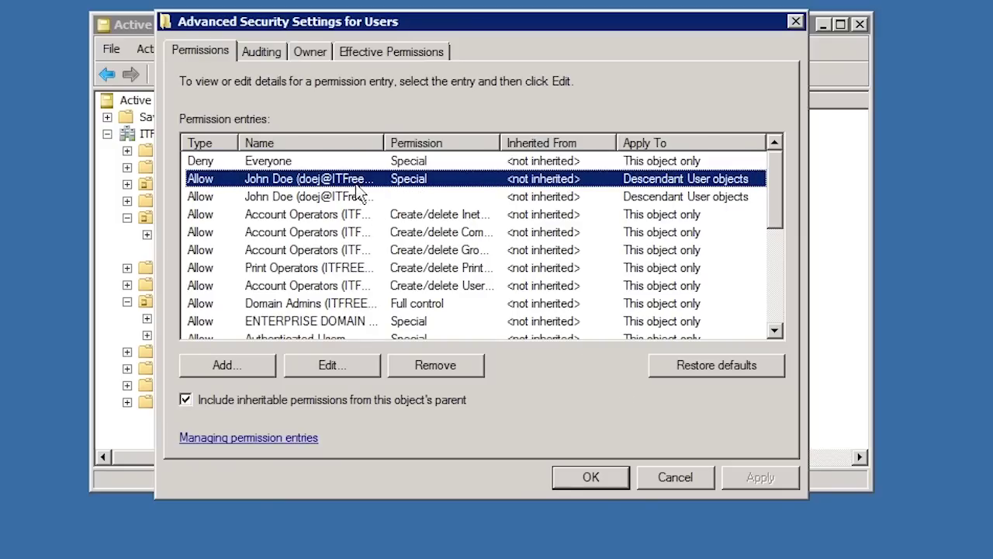
{"action": "left_click", "coordinate": [347, 359]}
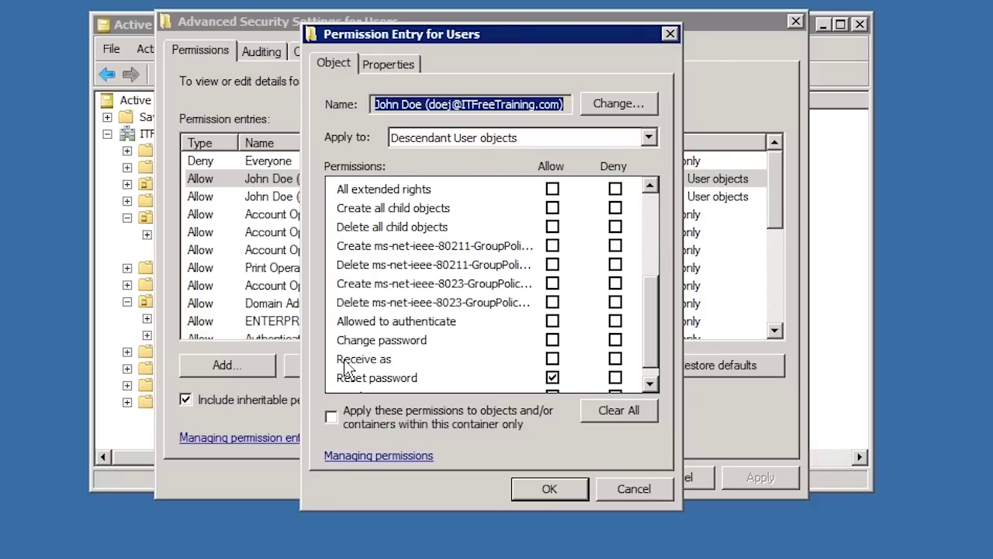
{"action": "left_click", "coordinate": [651, 383]}
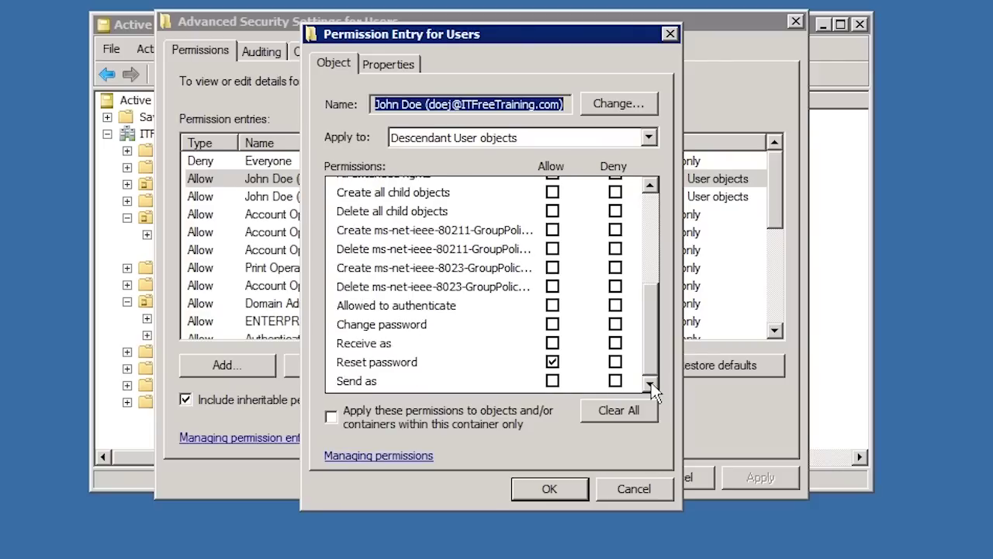
{"action": "left_click", "coordinate": [366, 371]}
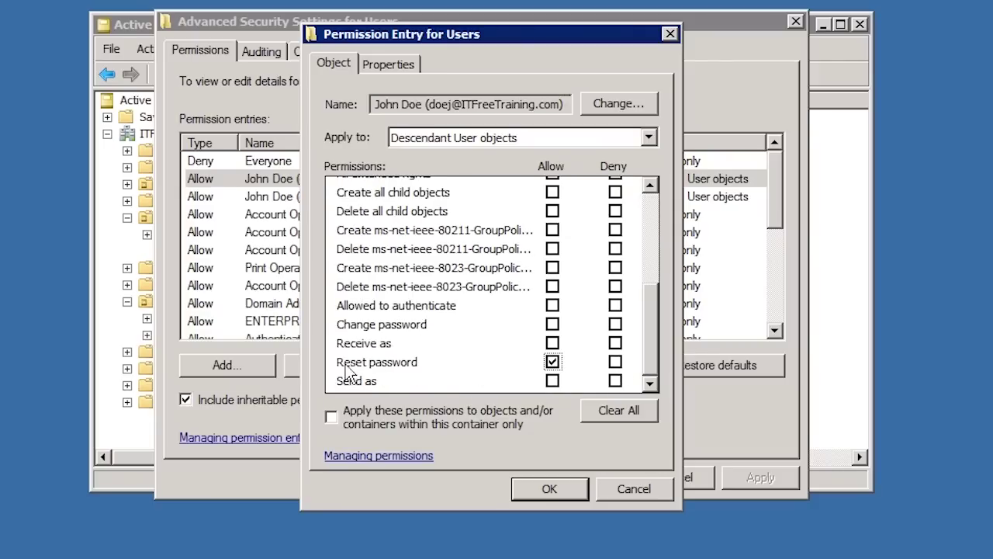